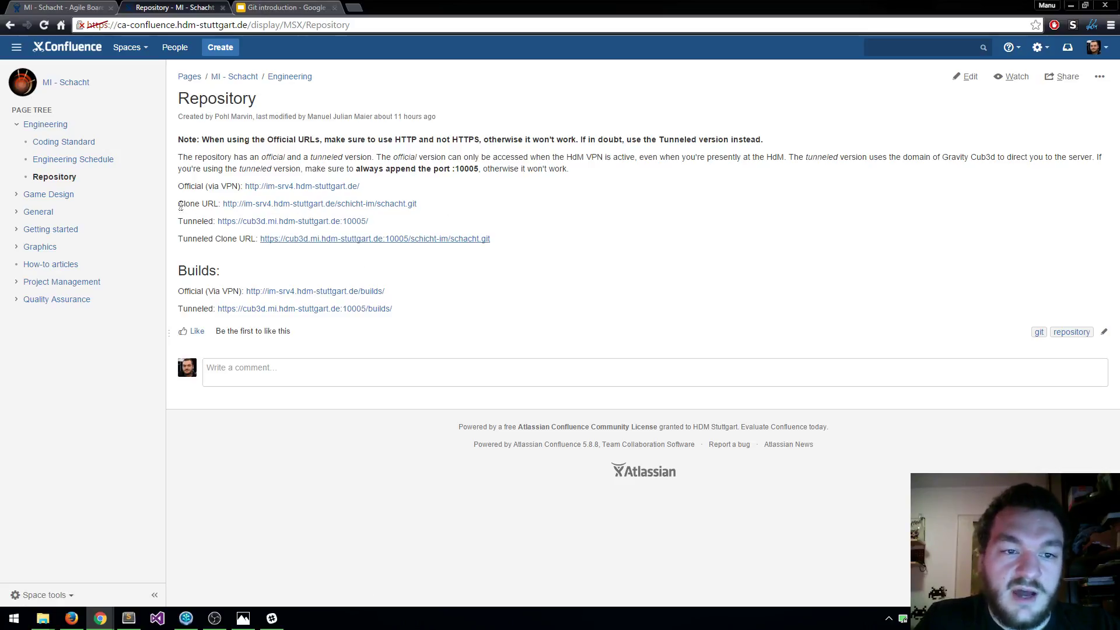
Copy the link address of the Tunneled Clone URL from the Repository page.
right_click(354, 243)
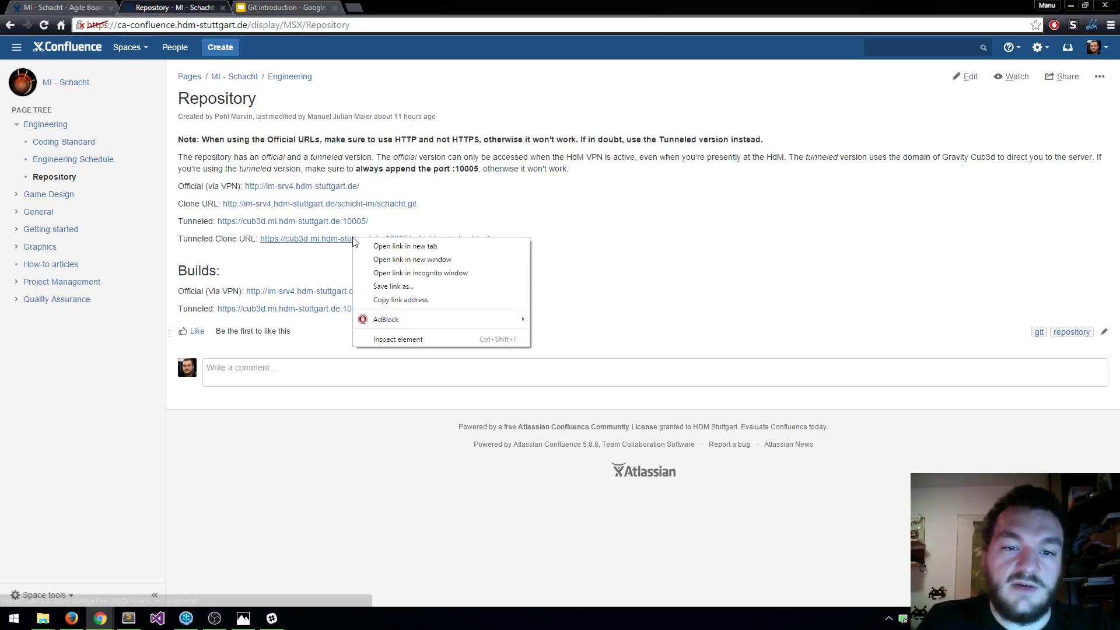
click(411, 300)
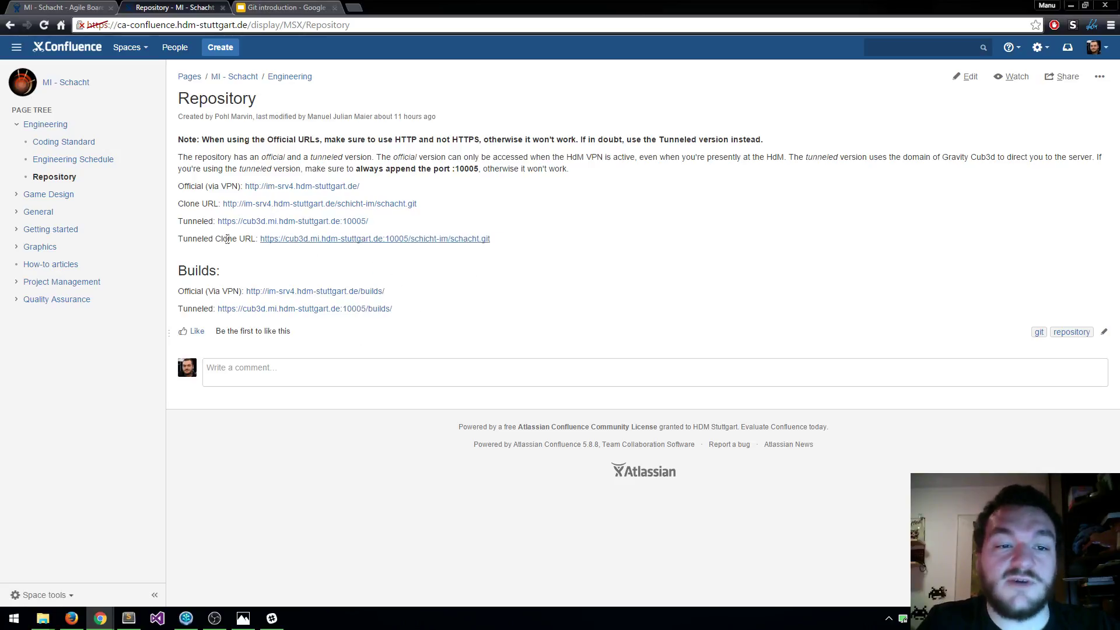
right_click(432, 242)
click(485, 301)
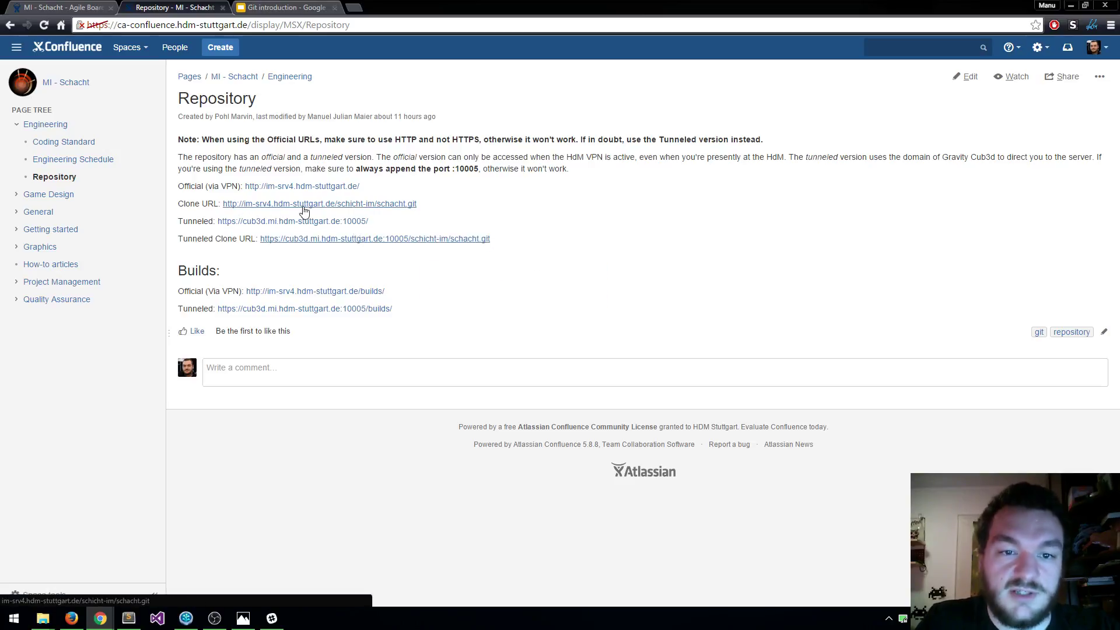
right_click(365, 243)
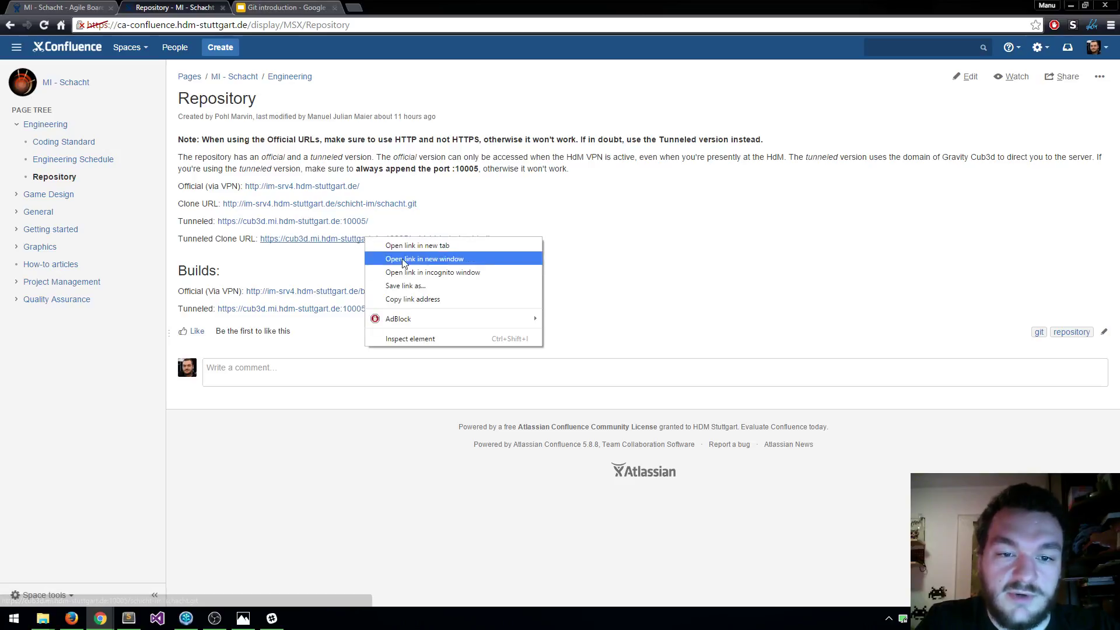
click(435, 297)
click(186, 616)
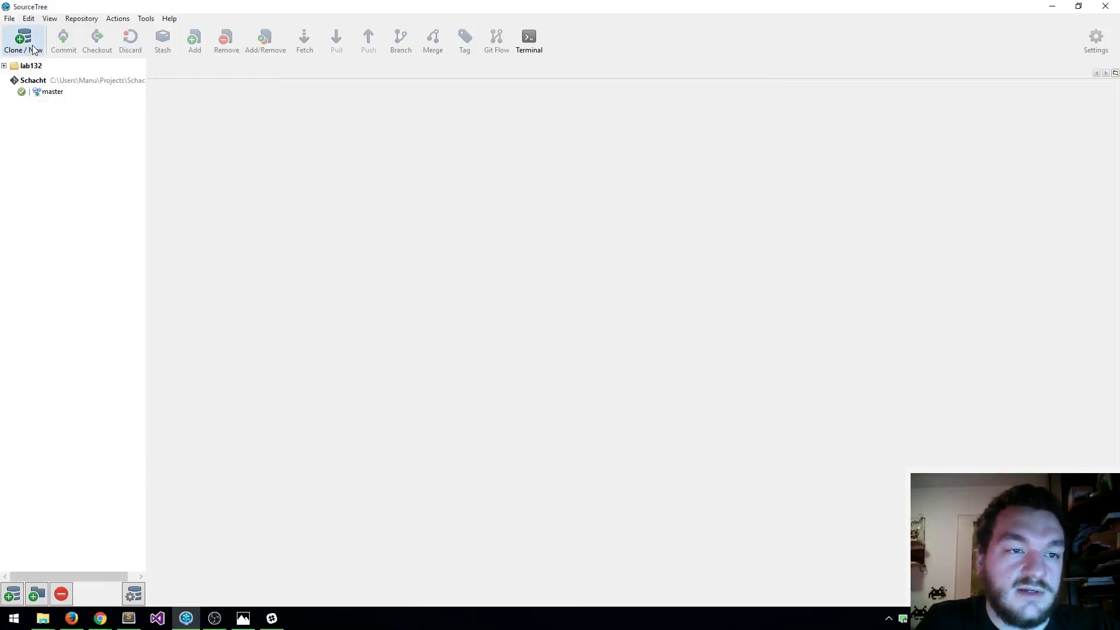
right_click(58, 357)
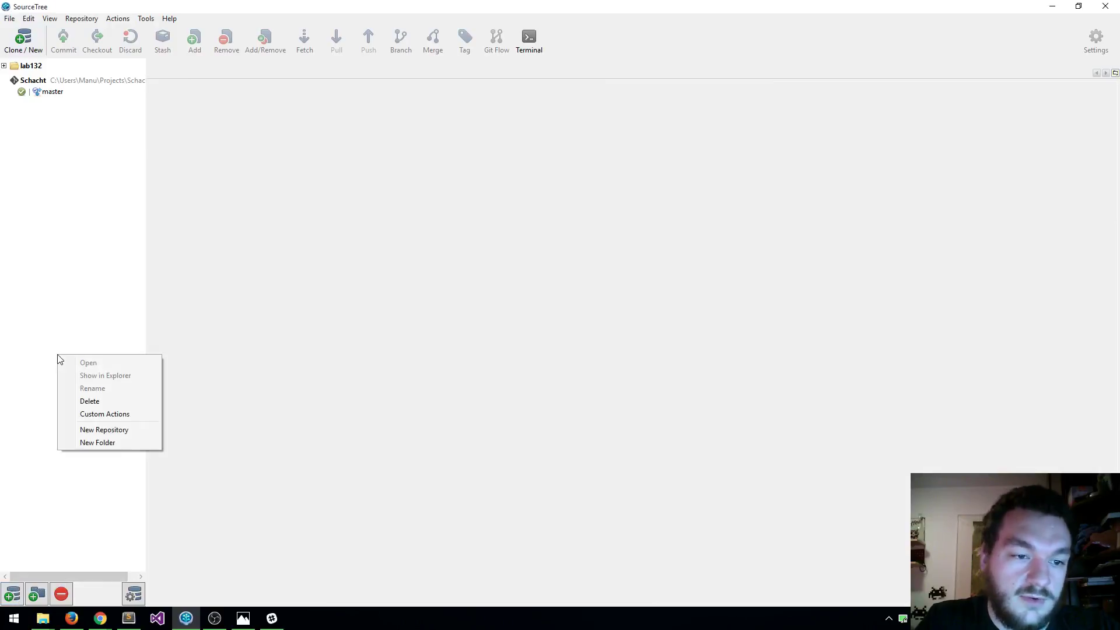
click(23, 38)
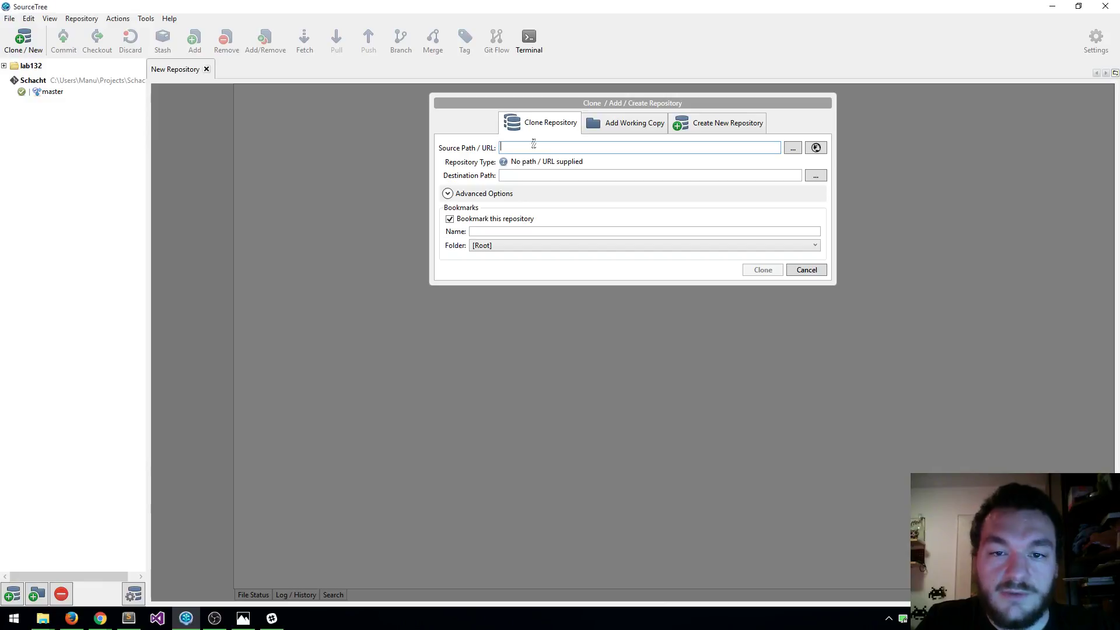
key(ctrl+v)
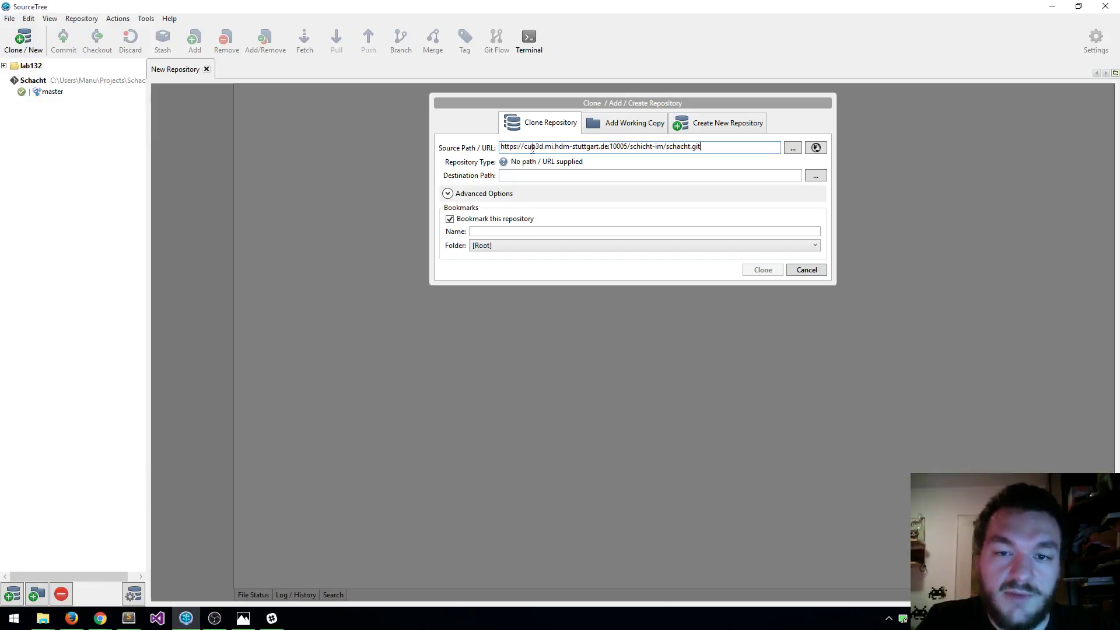
drag(709, 147, 691, 148)
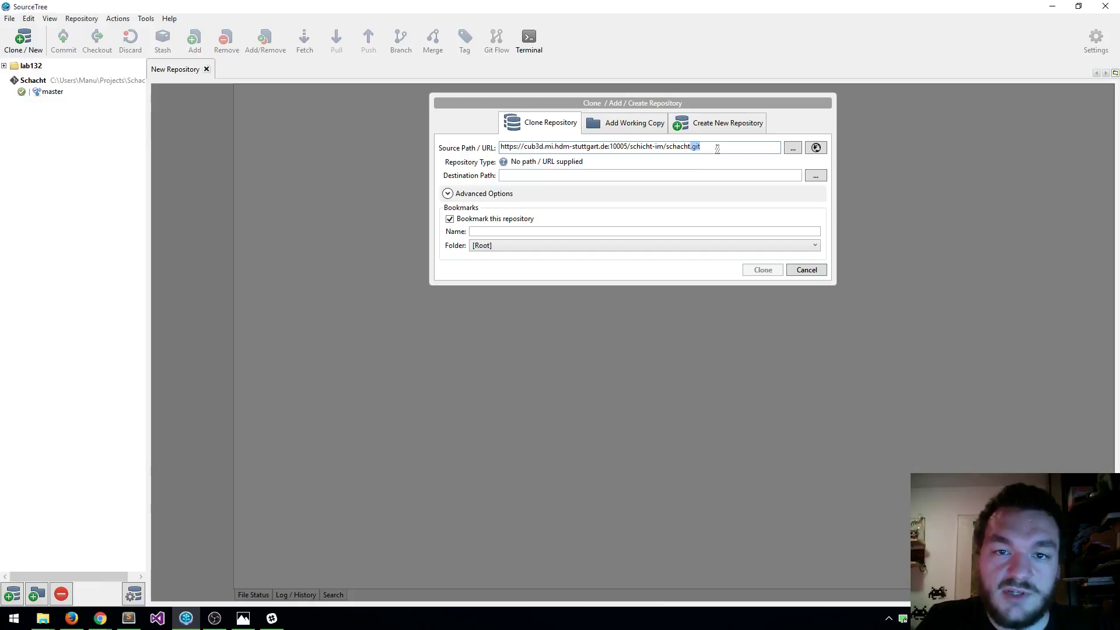
Set the destination path to Temp\schacht inside the user's profile folder and start cloning the repository.
click(526, 174)
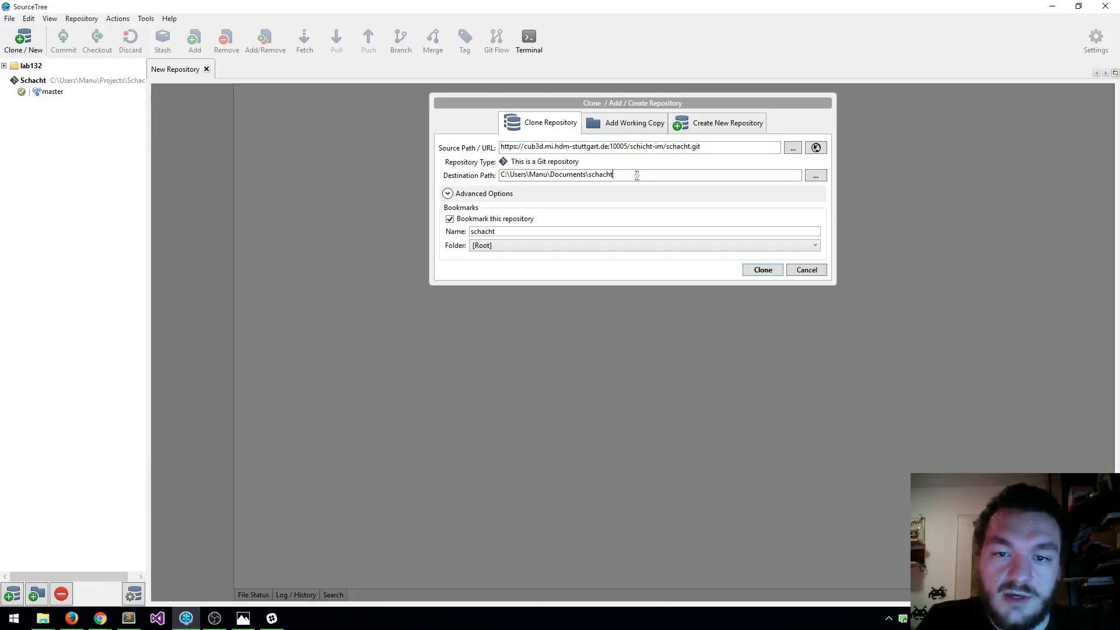
double_click(562, 176)
text(Temp)
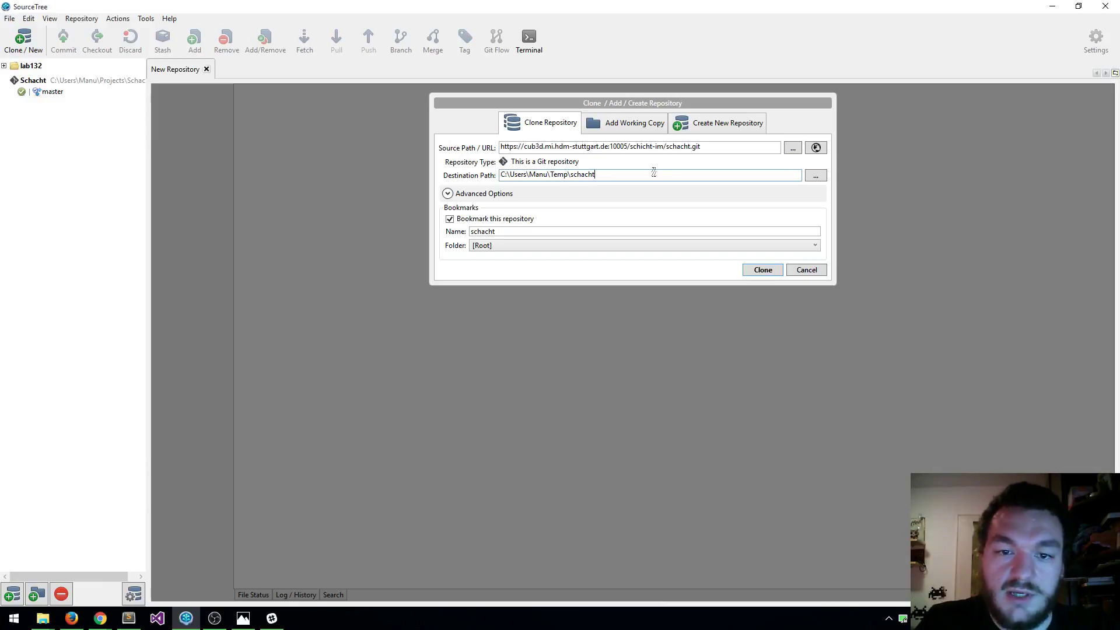
click(757, 272)
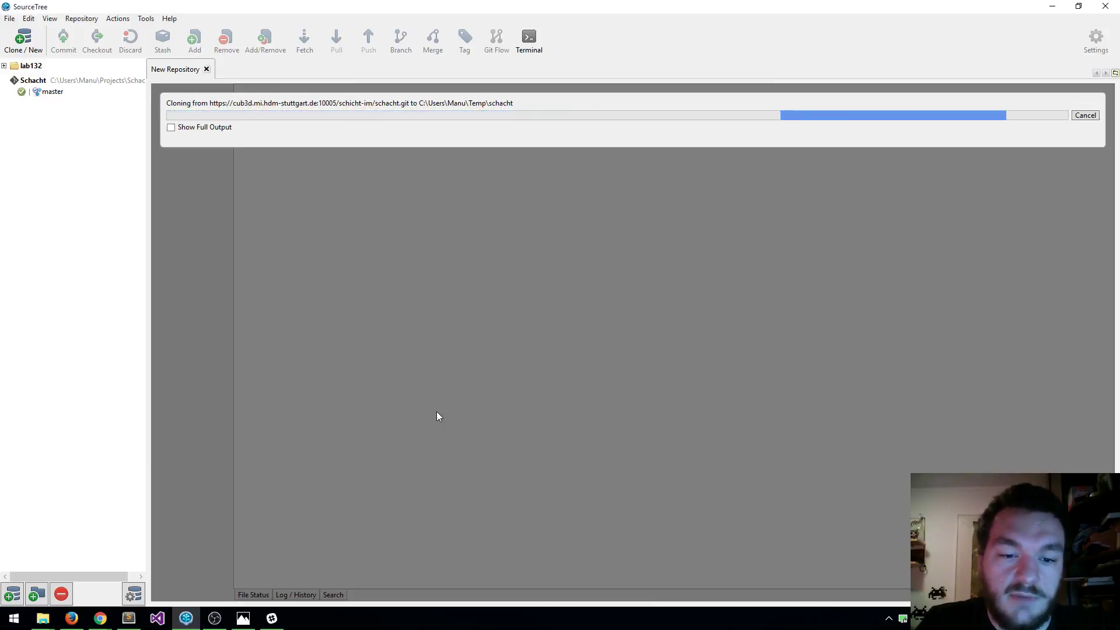
Open File Explorer and browse to the Temp\schacht folder in the user's profile folder.
key(super+e)
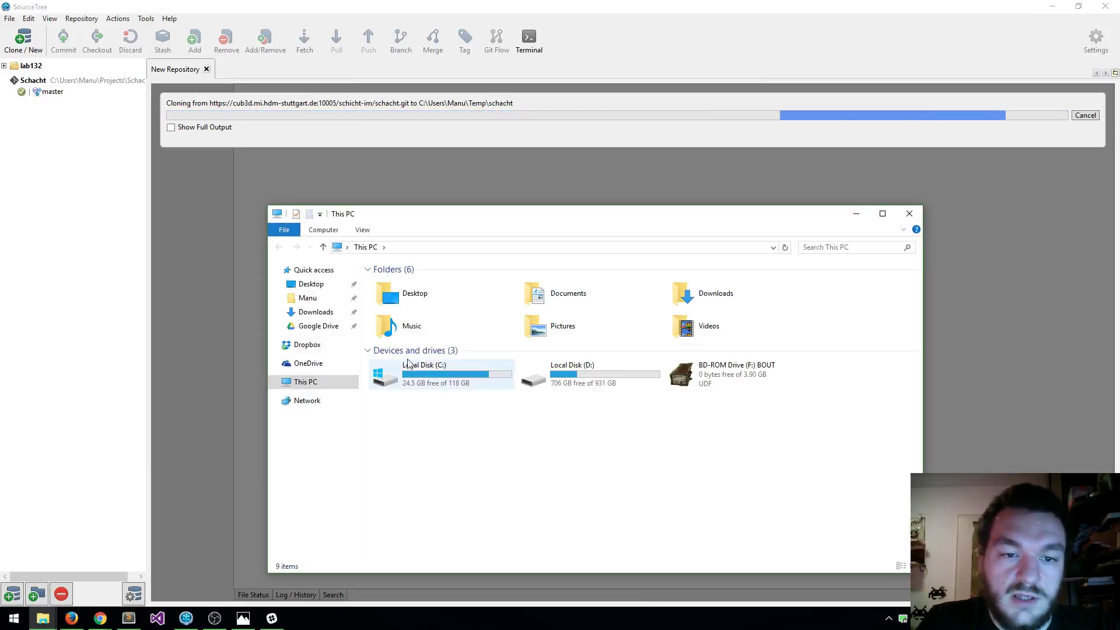
click(323, 302)
click(305, 382)
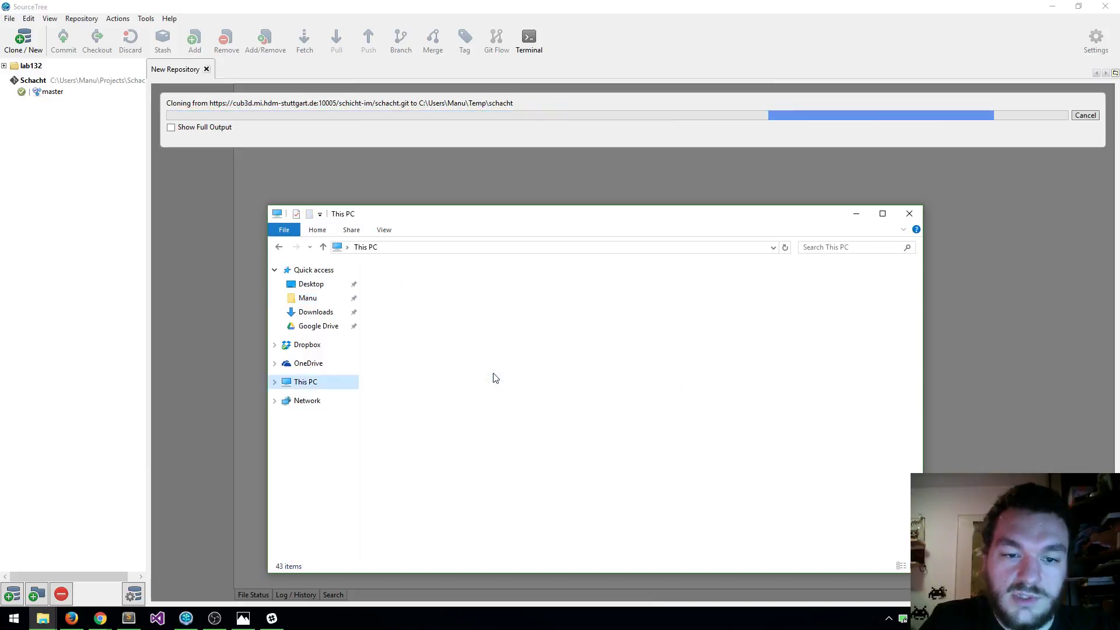
key(alt+Left)
key(alt+Left)
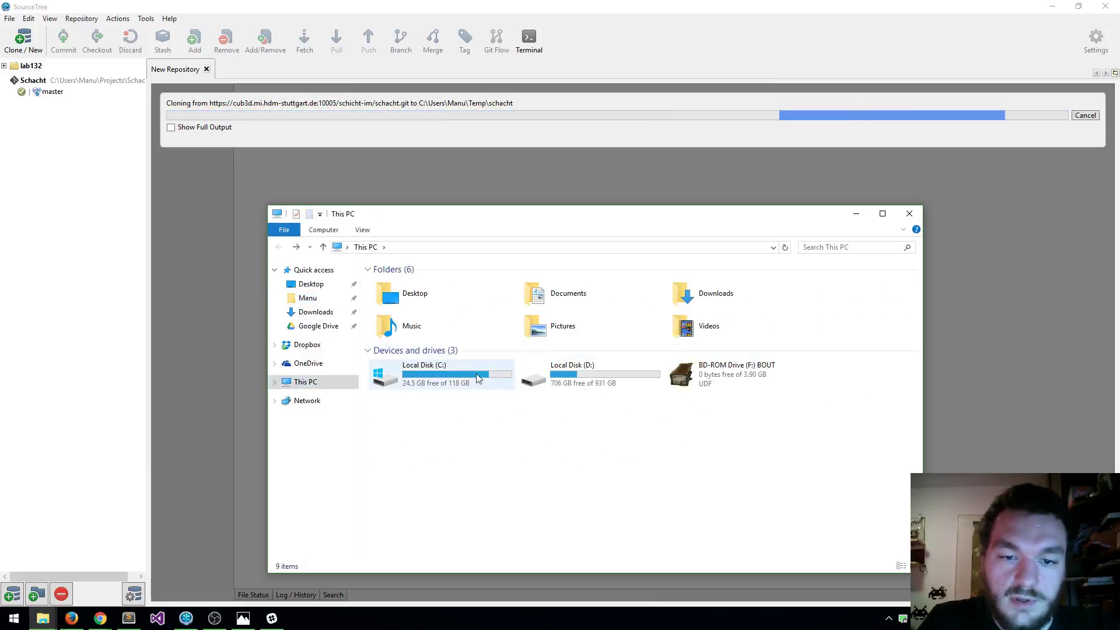
click(317, 300)
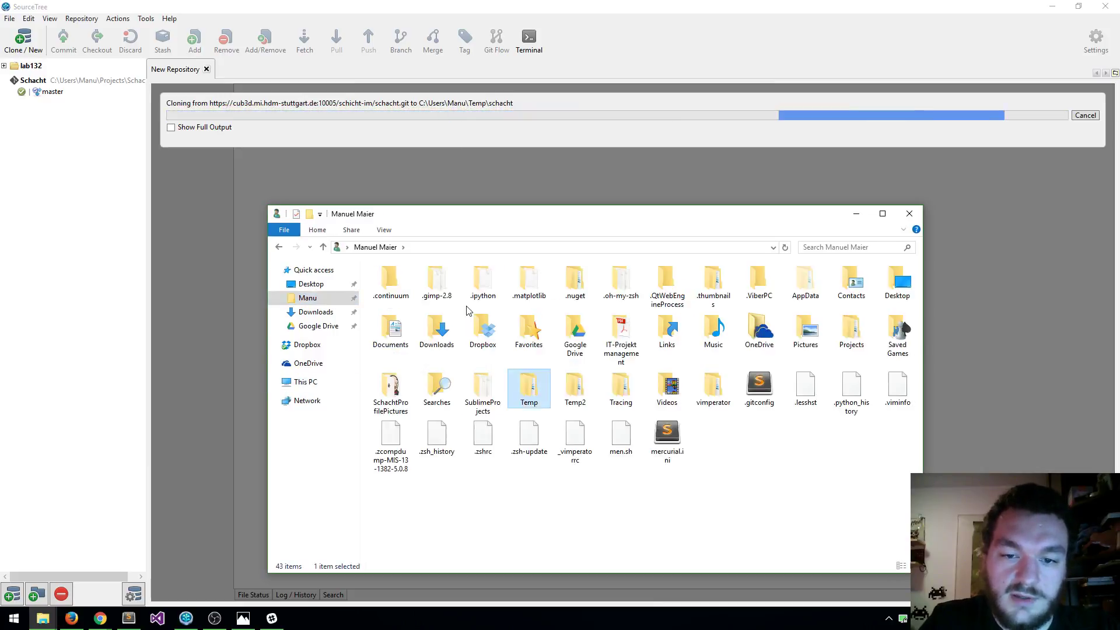
double_click(528, 385)
double_click(435, 286)
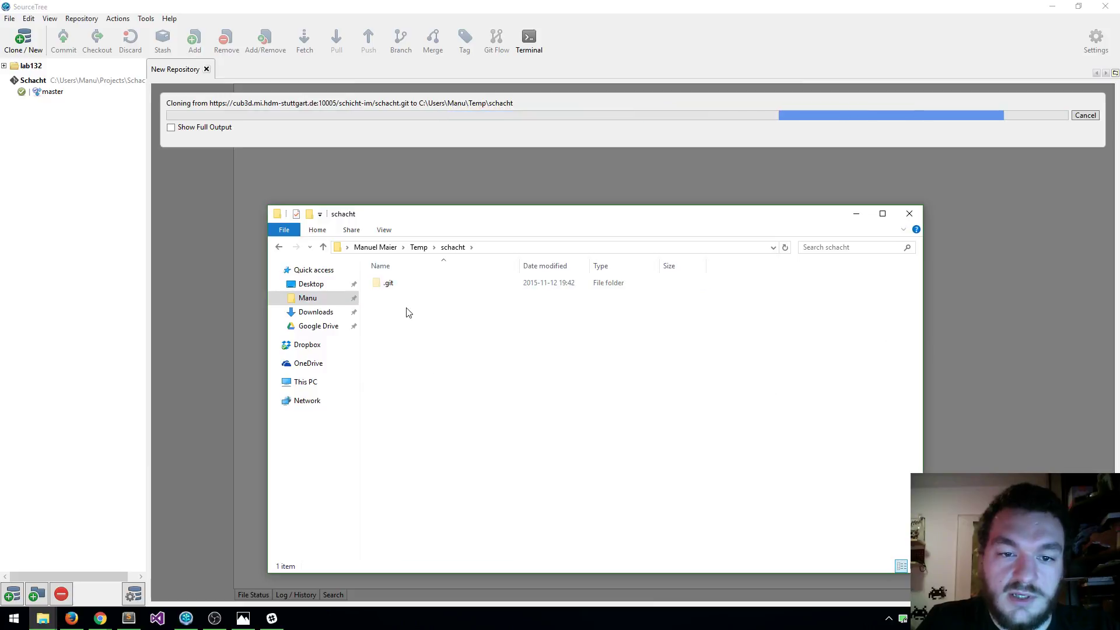
Point out the .git folder in schacht and check File Explorer's setting for showing hidden items.
click(392, 286)
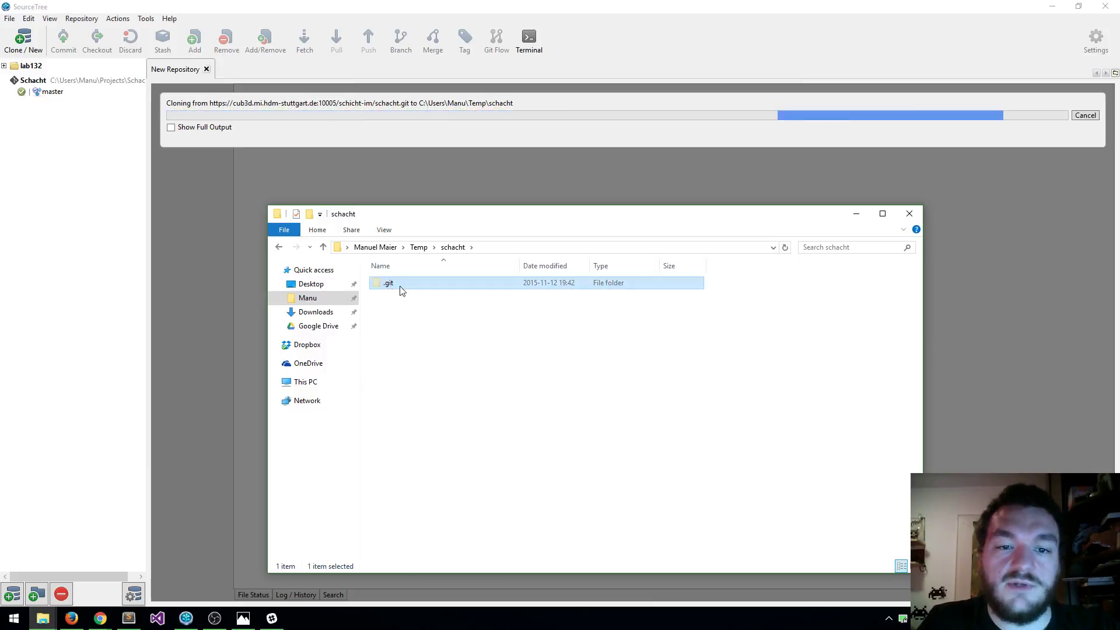
click(396, 299)
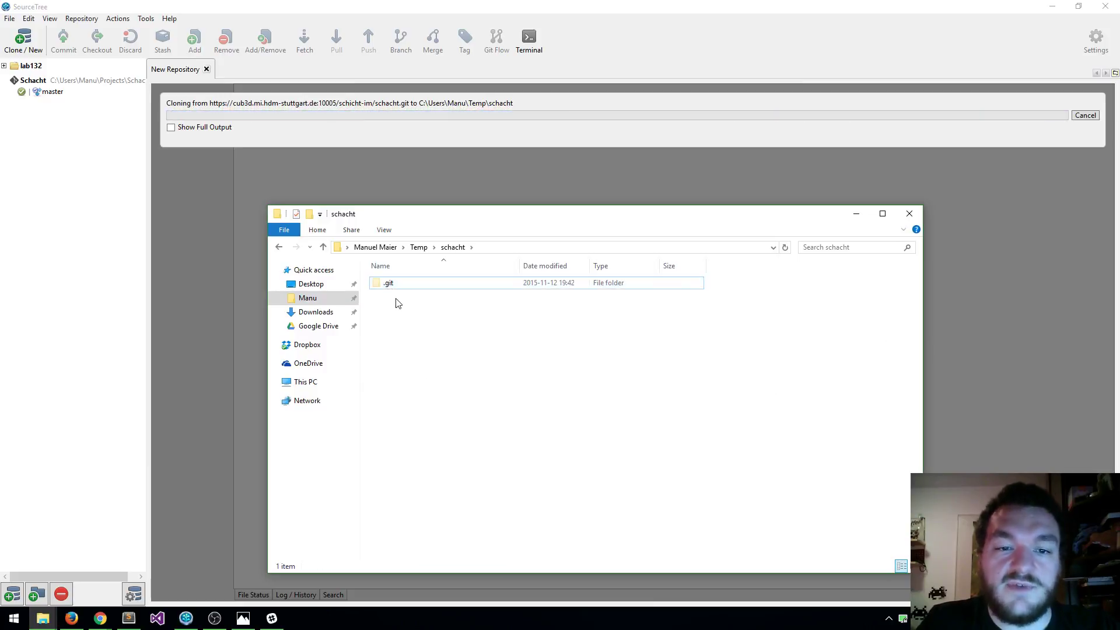
click(384, 230)
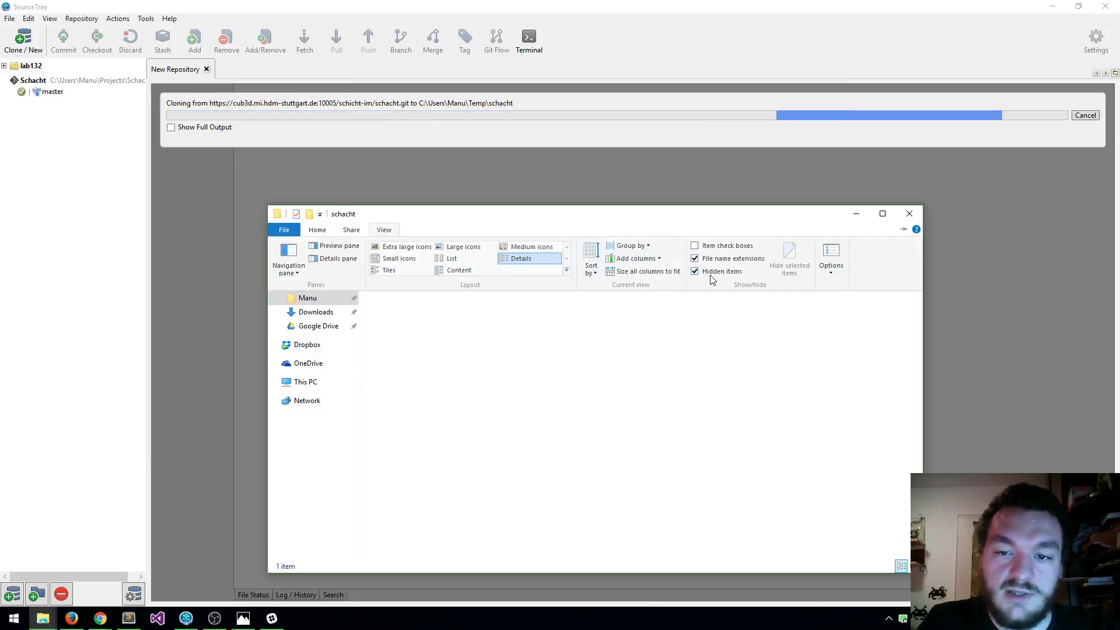
click(544, 372)
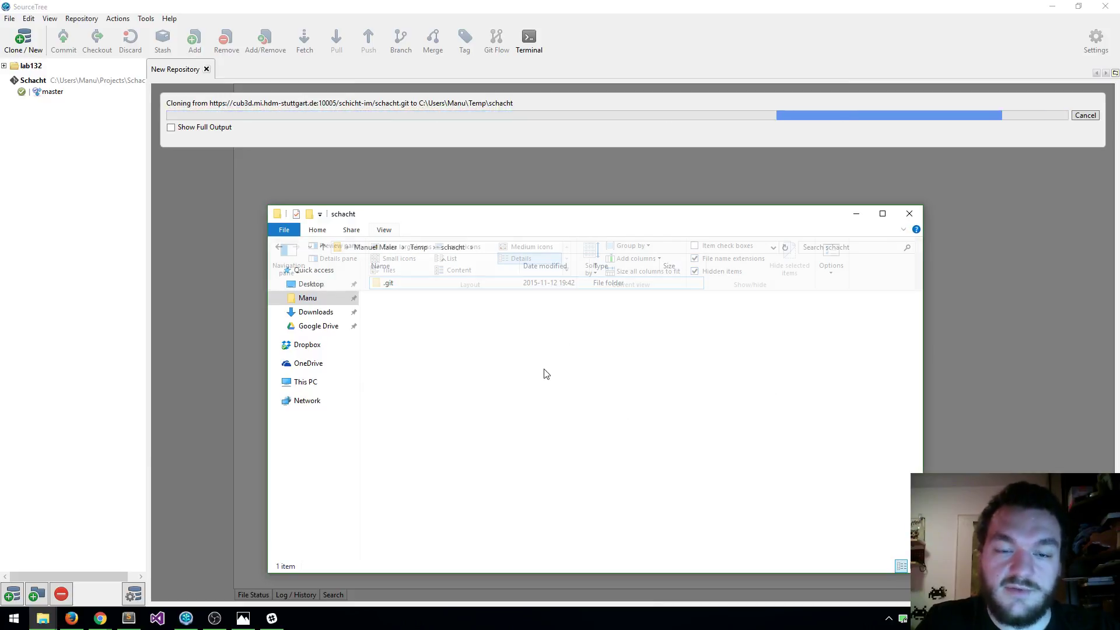
click(393, 284)
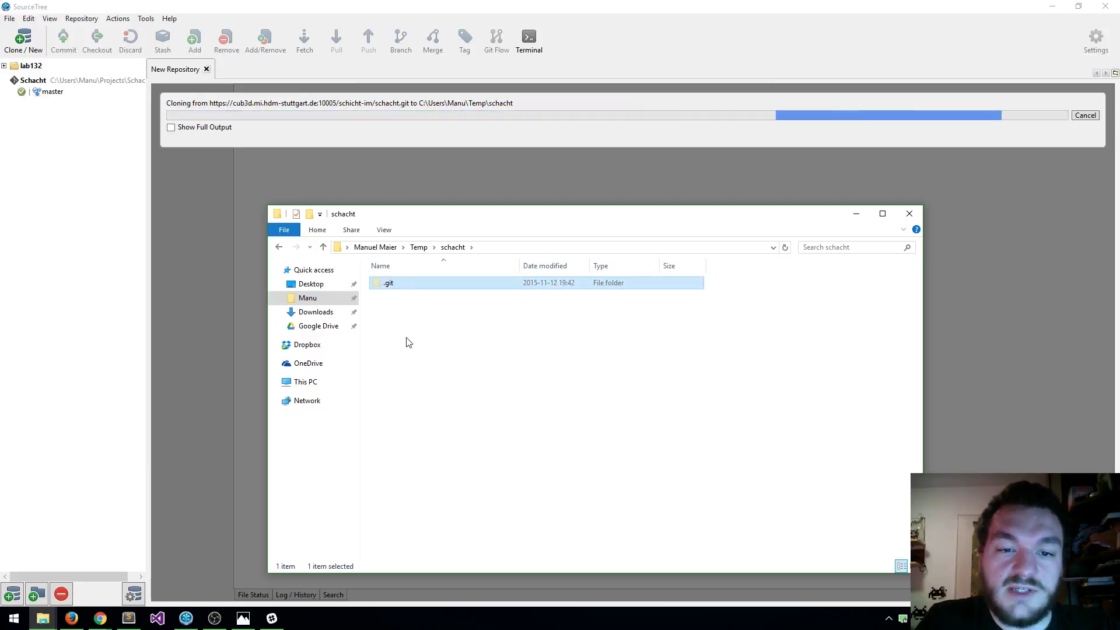
click(405, 303)
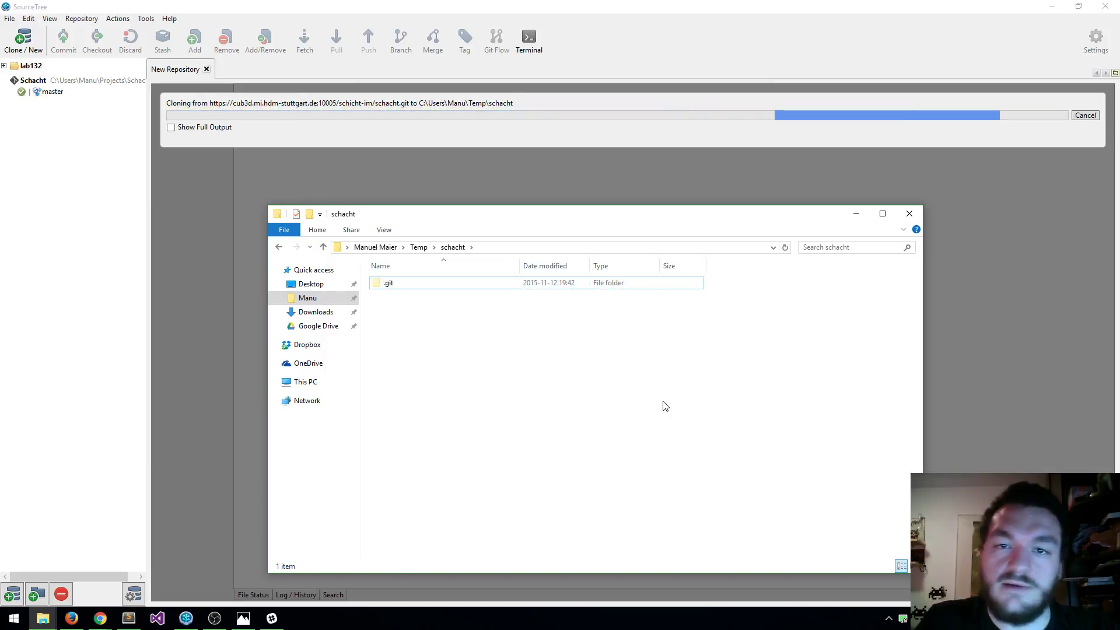
Examine the contents of the .git folder, and return to the schacht folder.
double_click(390, 284)
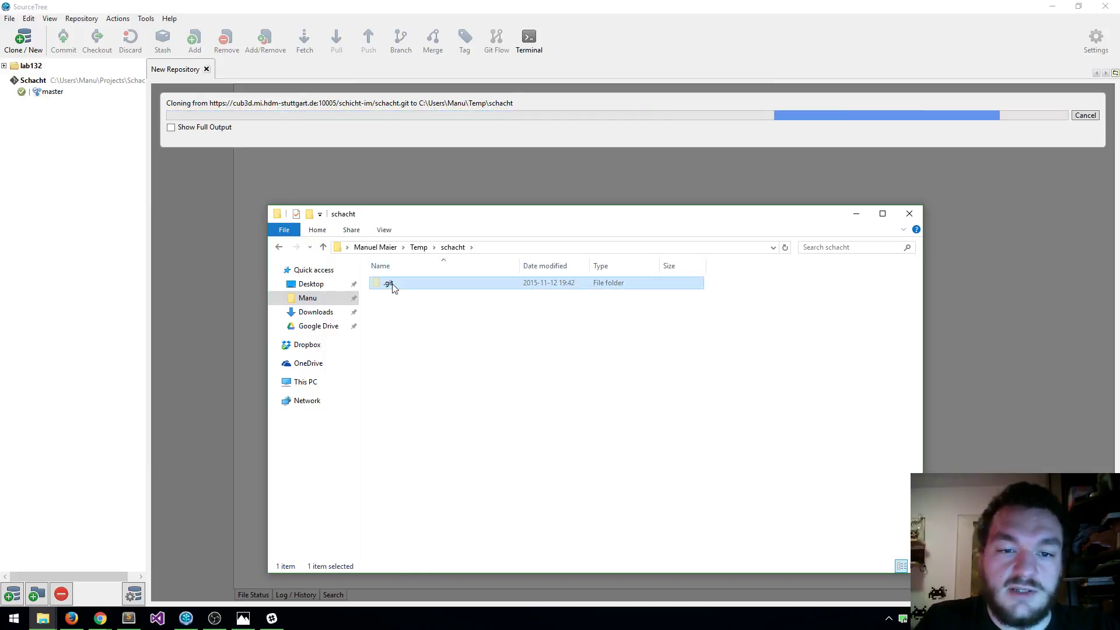
key(BackSpace)
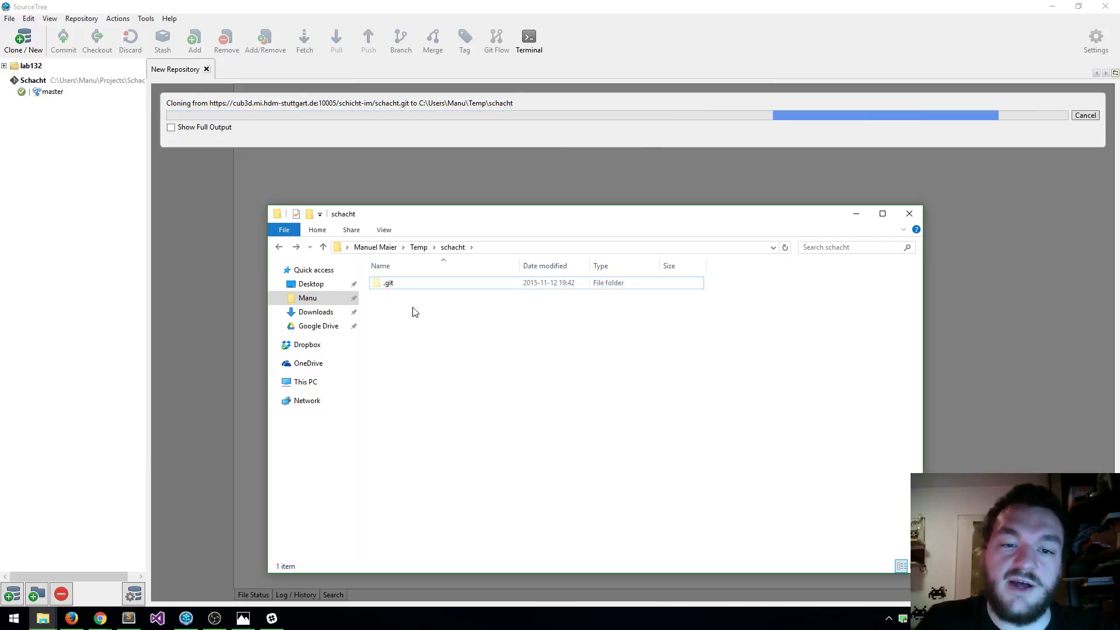
double_click(396, 282)
drag(475, 387, 386, 274)
click(447, 379)
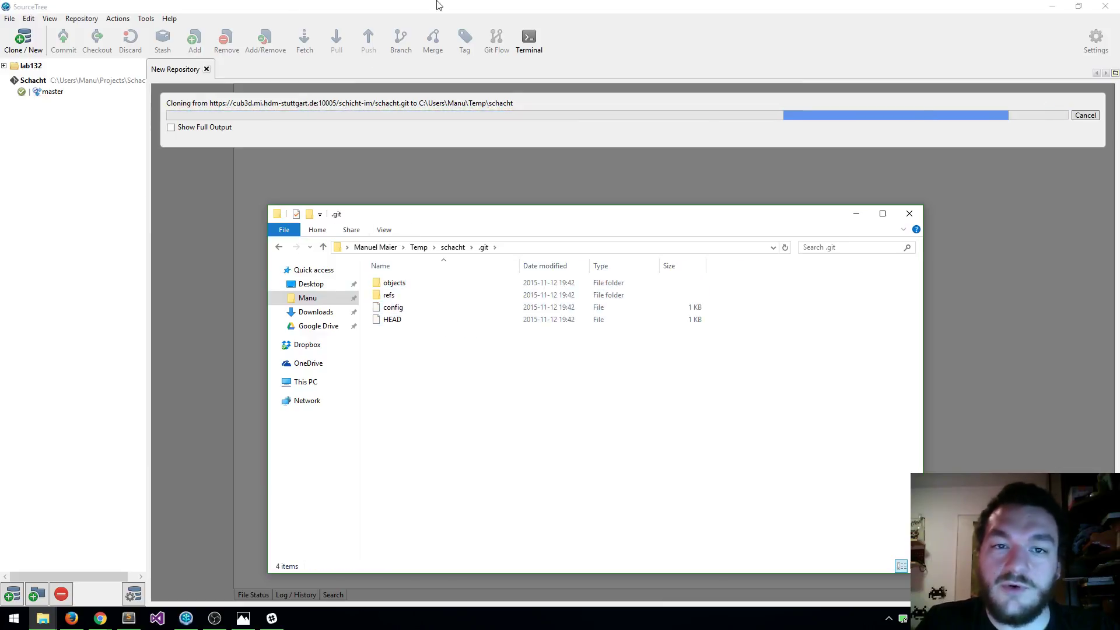
key(BackSpace)
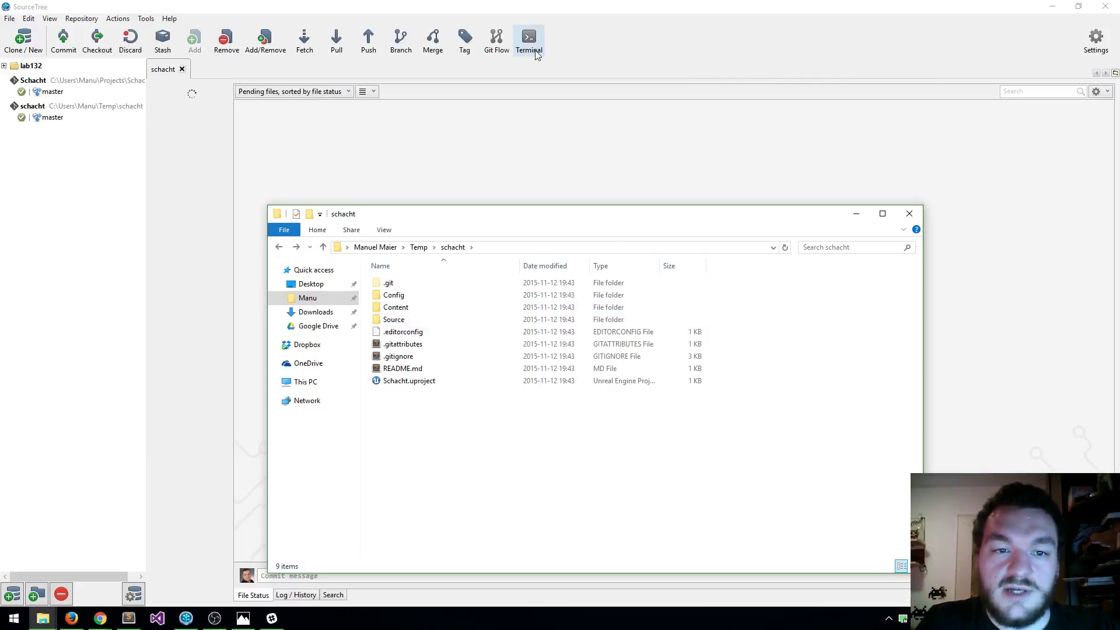
Return to SourceTree, run git status in a terminal for the schacht repository, and close the terminal.
click(608, 31)
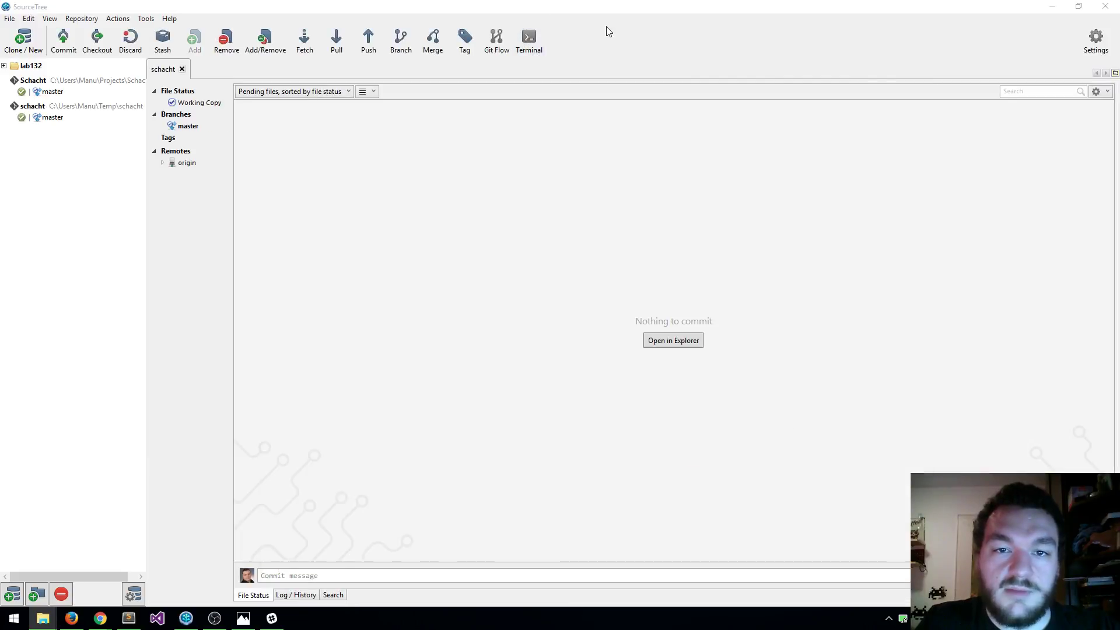
click(528, 42)
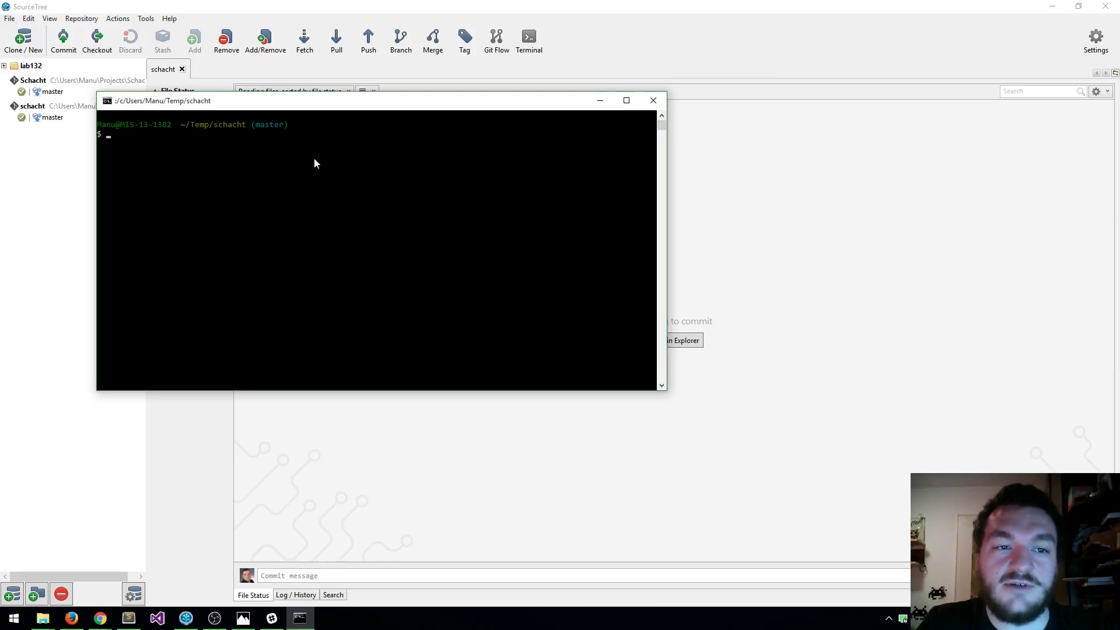
text(git)
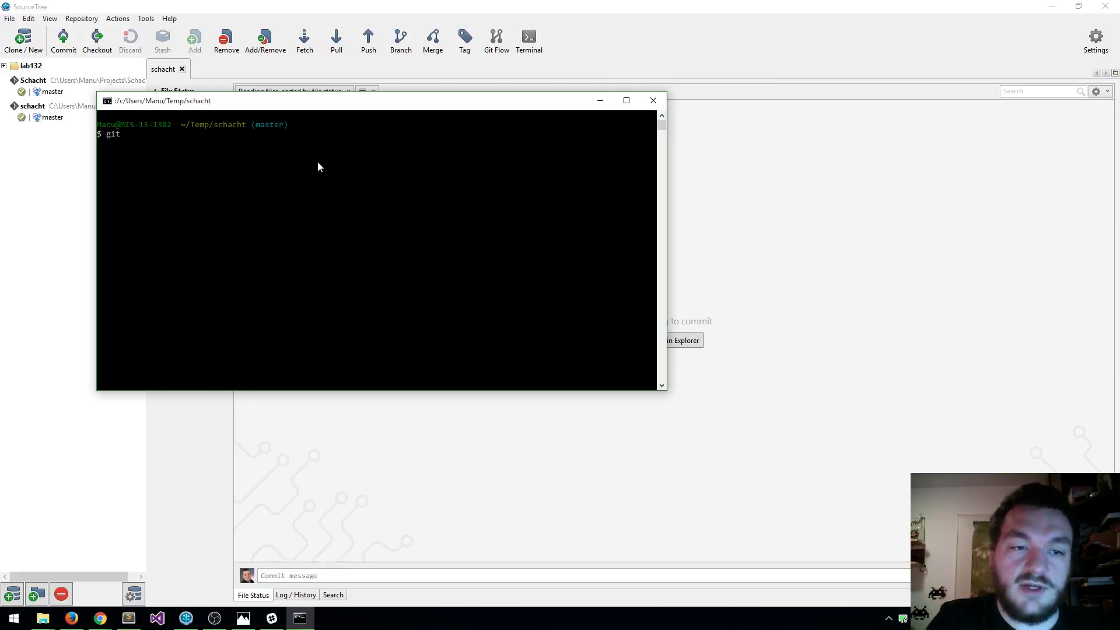
text( status)
key(Return)
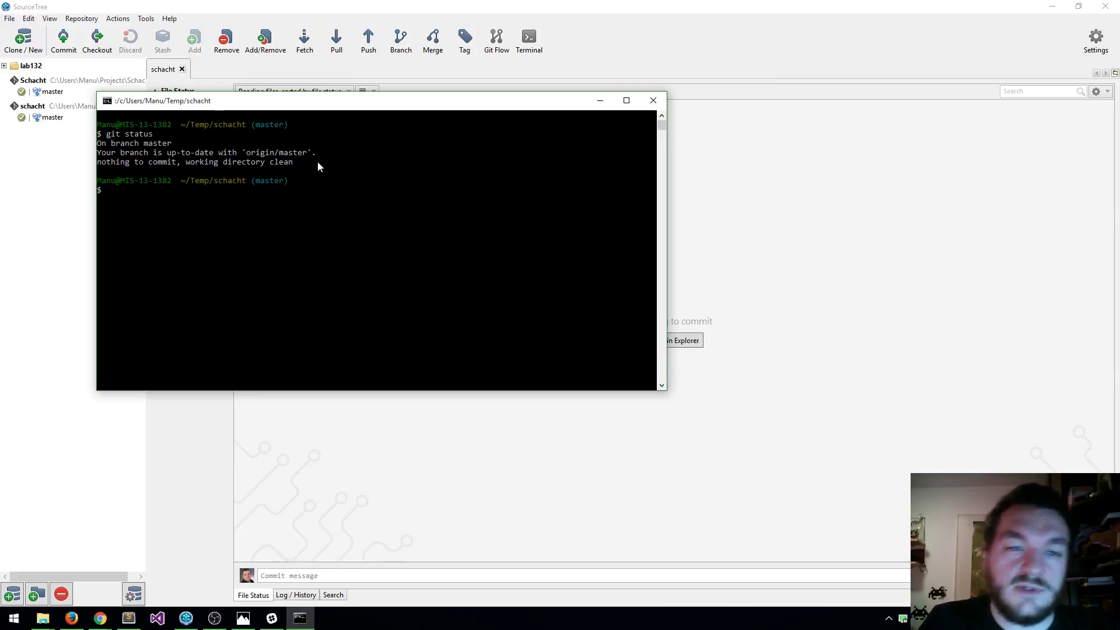
click(654, 101)
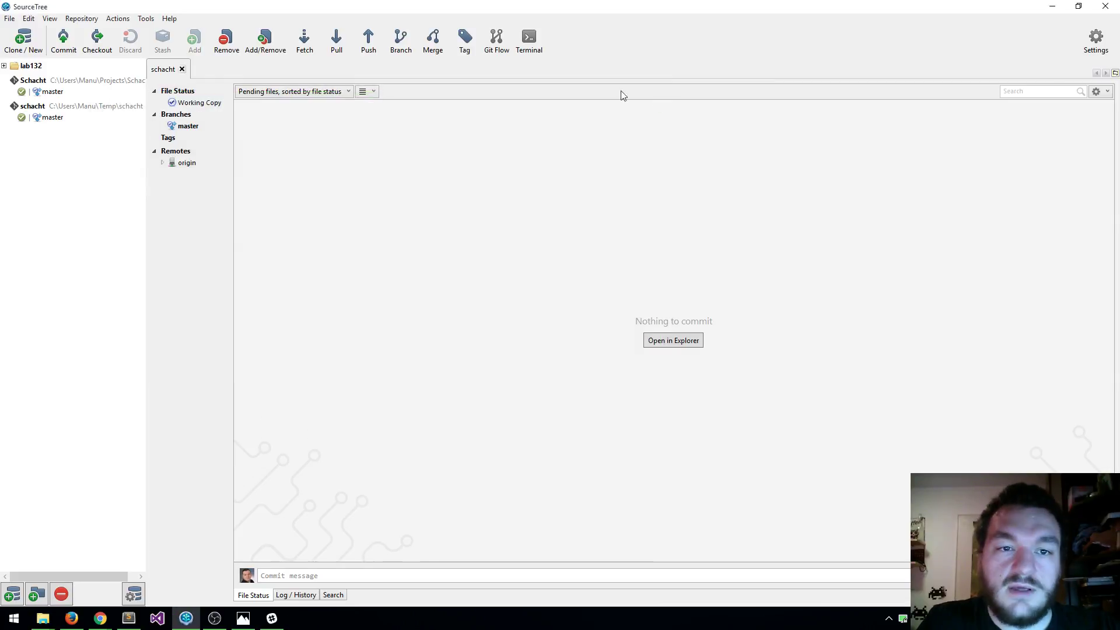
Reopen the terminal for the schacht repository and check its state again with git status.
click(535, 44)
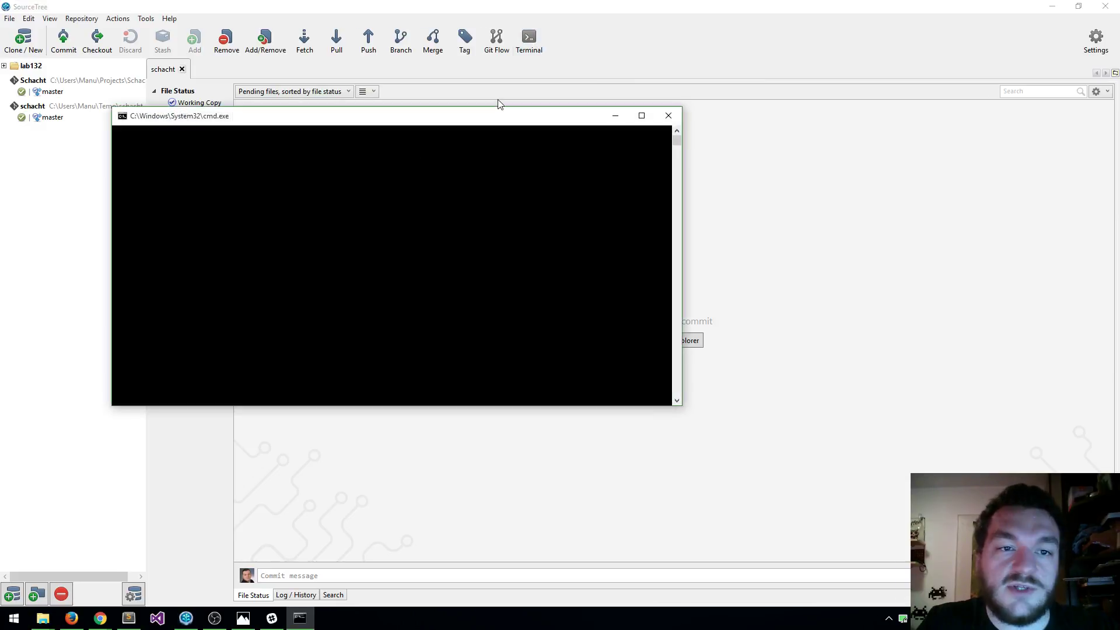
text(gi)
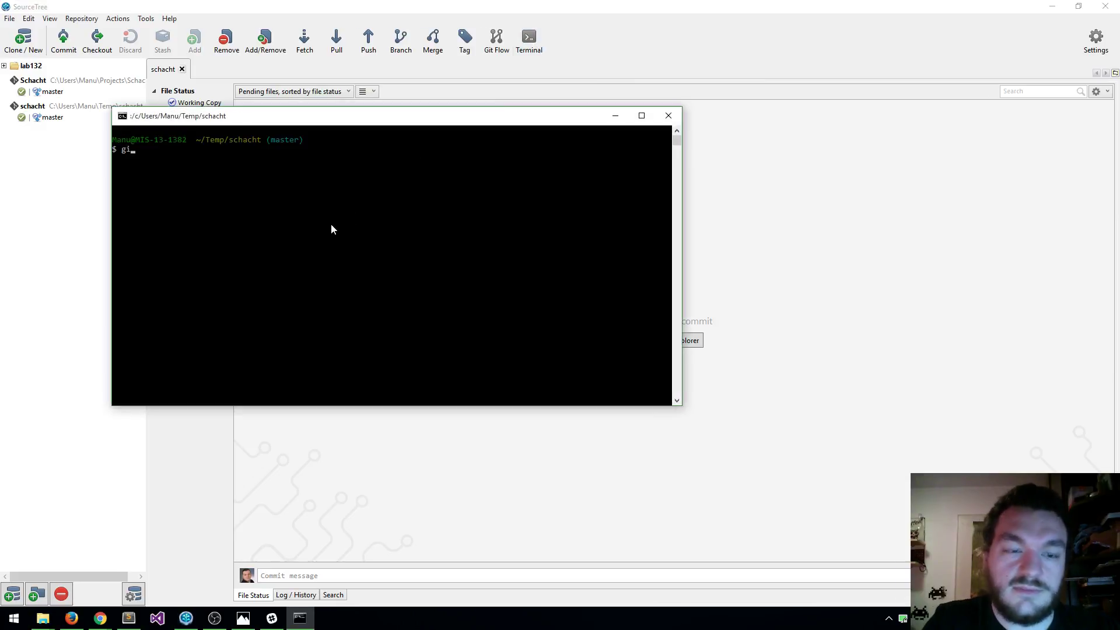
text(t status)
key(Return)
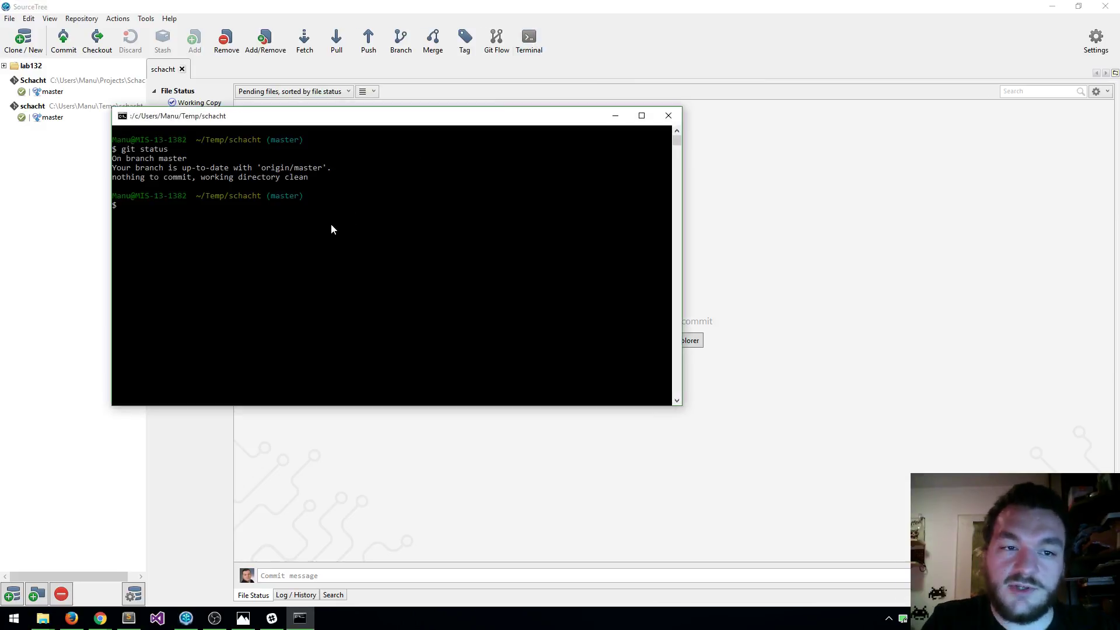
Close the terminal and show the commit history of the local master branch.
key(Return)
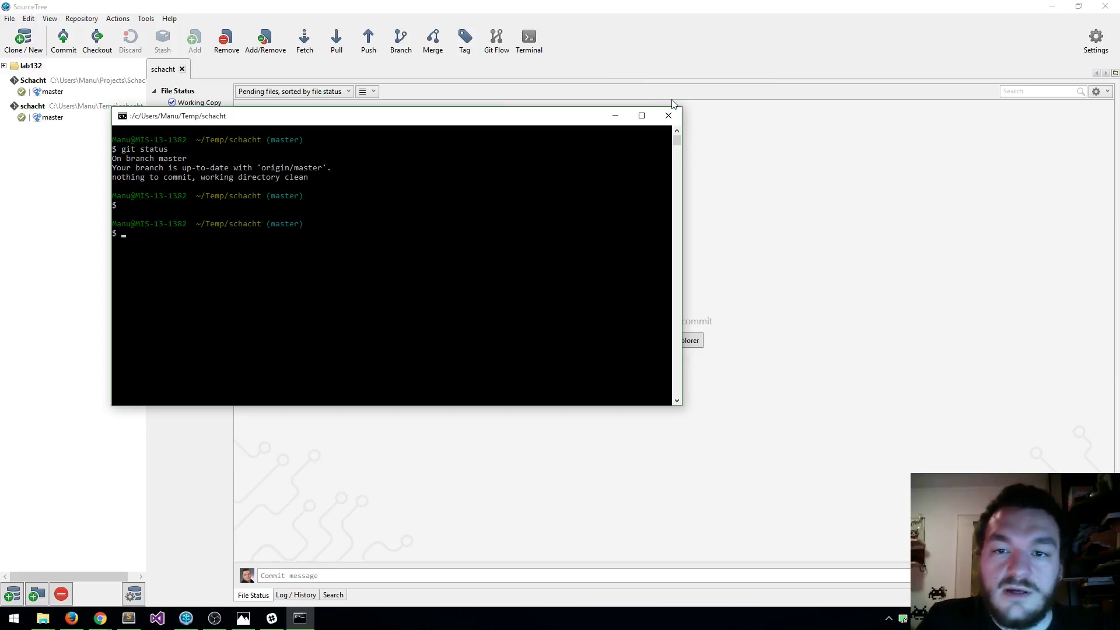
click(669, 115)
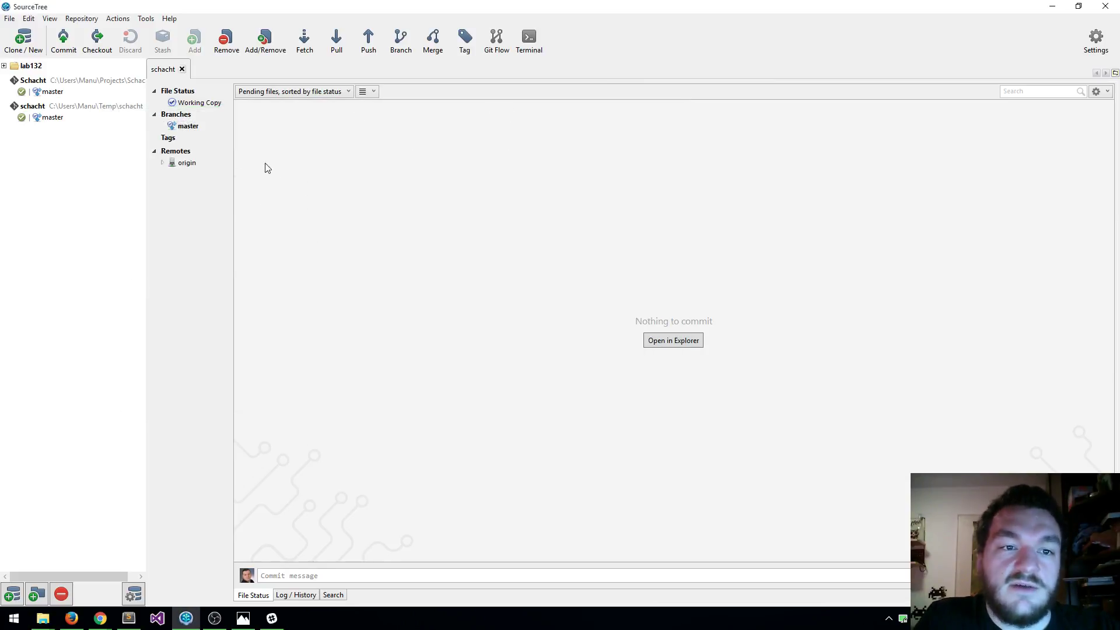
click(187, 126)
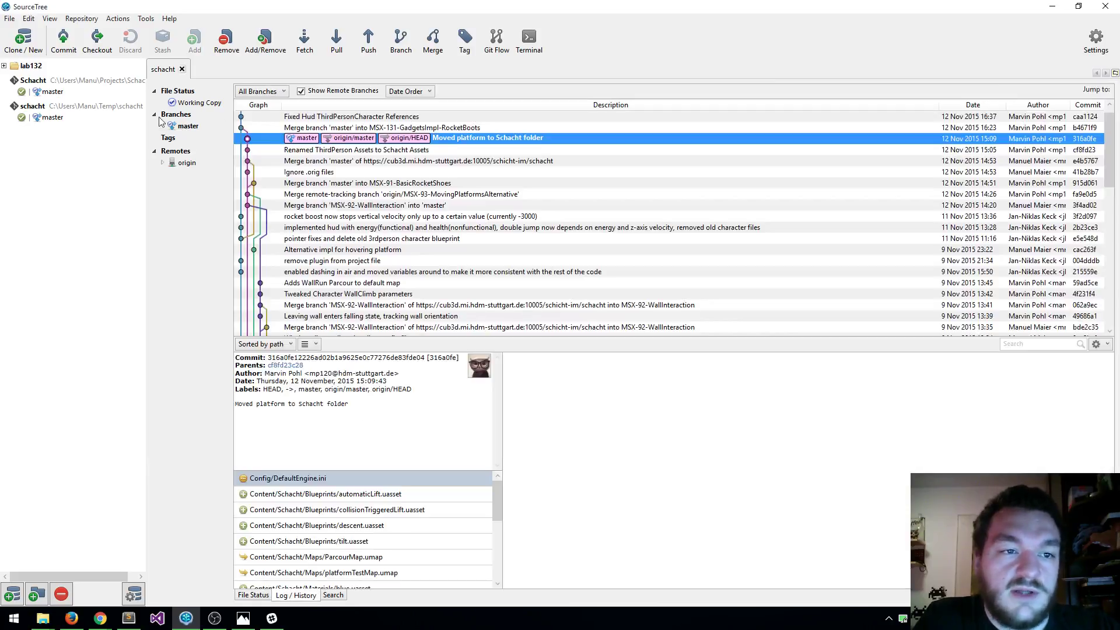
click(185, 127)
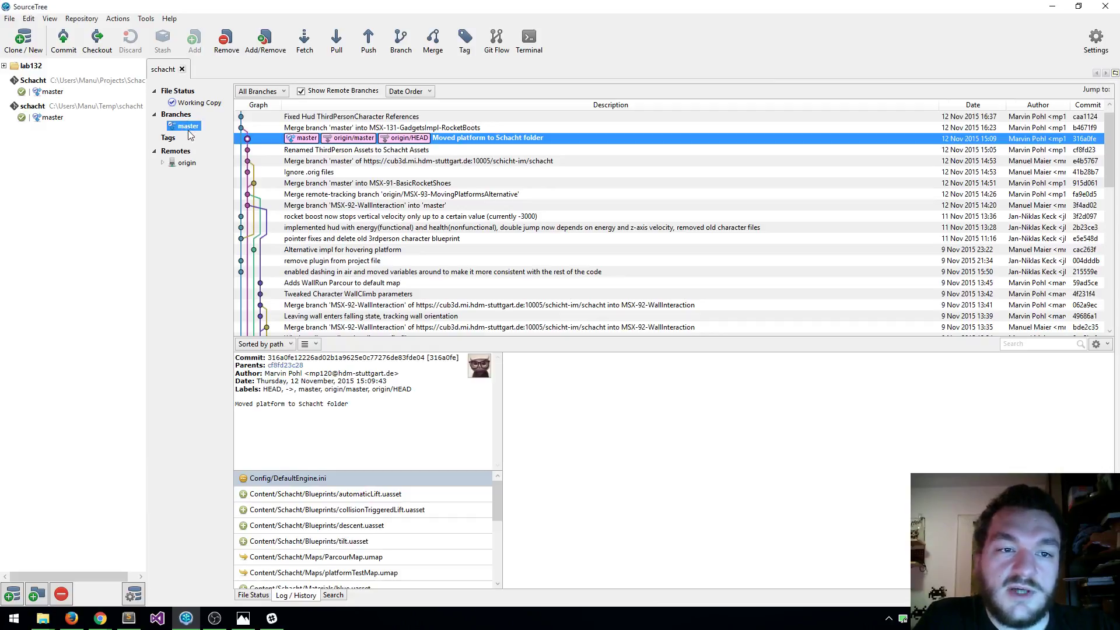
Expand the origin remote, examine its HEAD and master branches, and return to the working copy's file status.
click(182, 164)
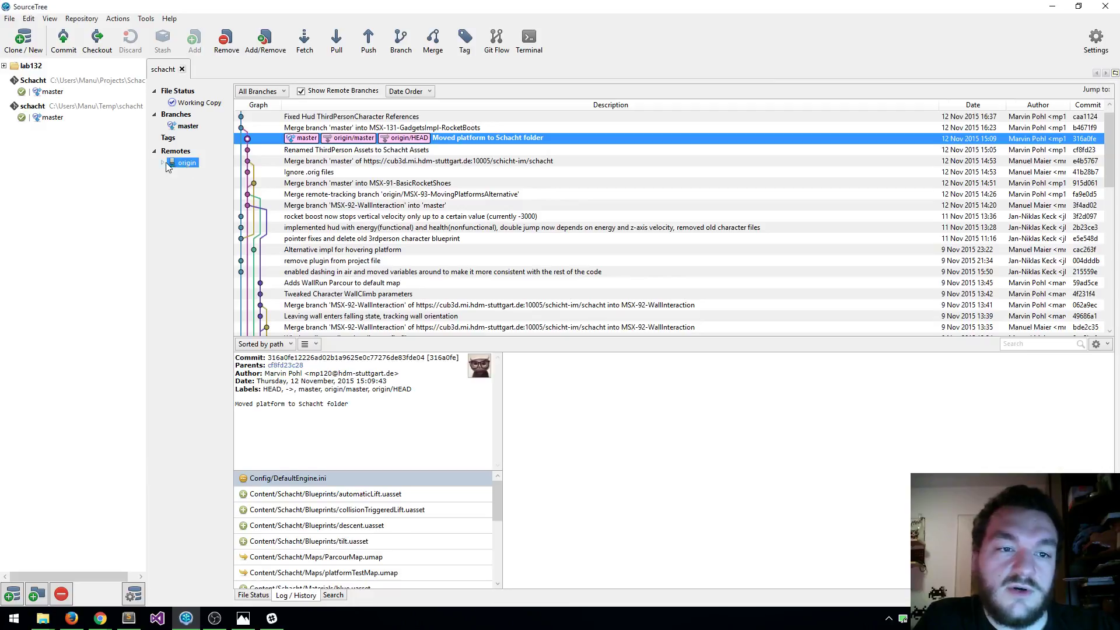
click(164, 163)
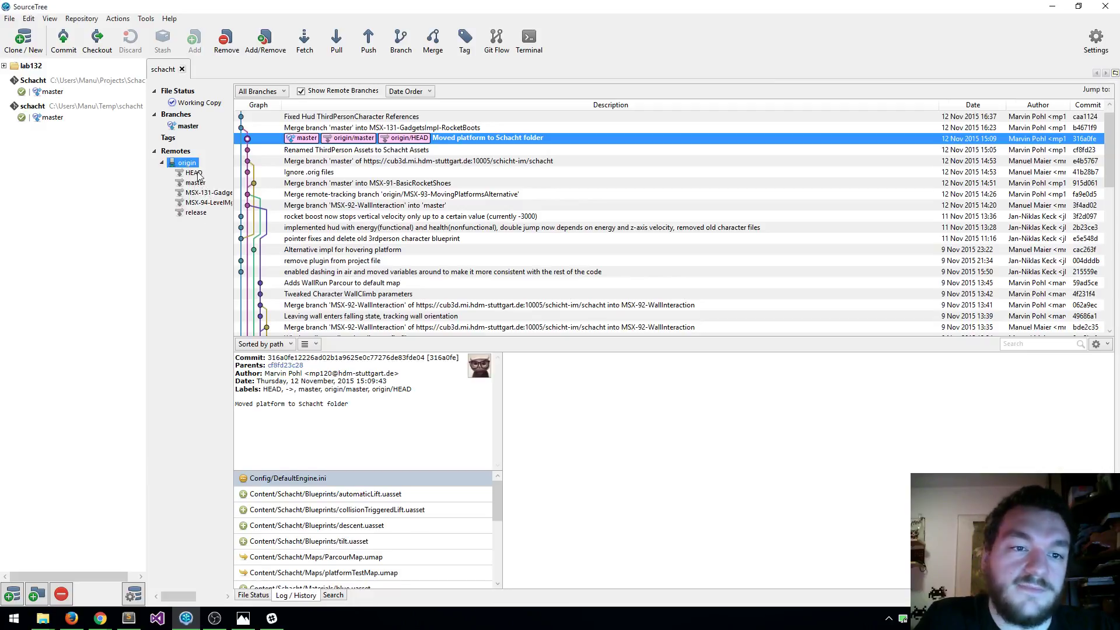
click(197, 173)
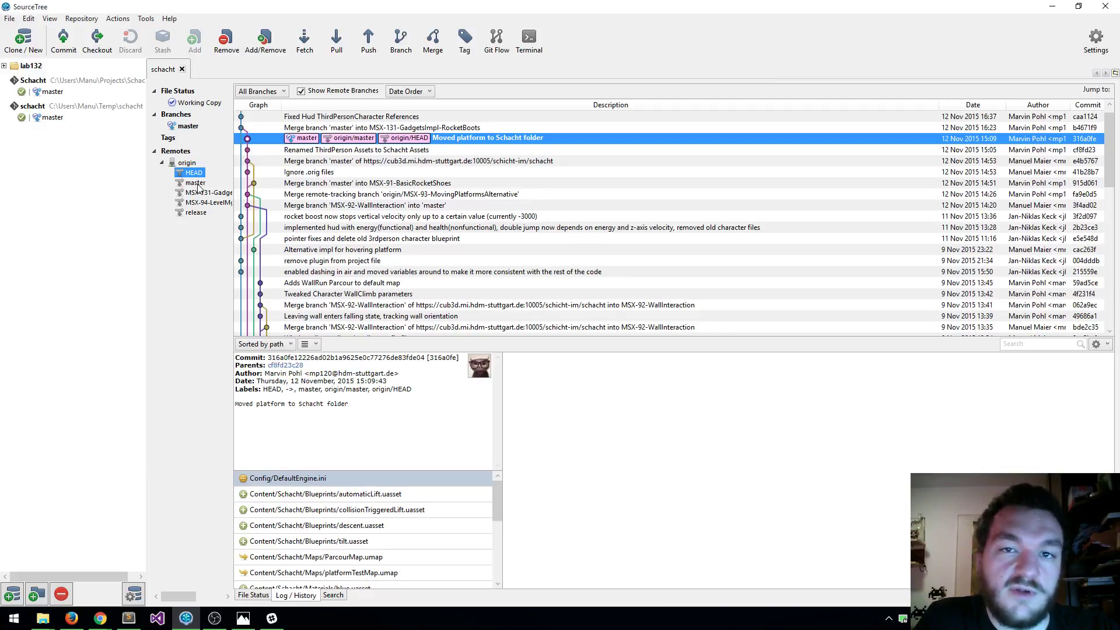
click(197, 184)
click(188, 164)
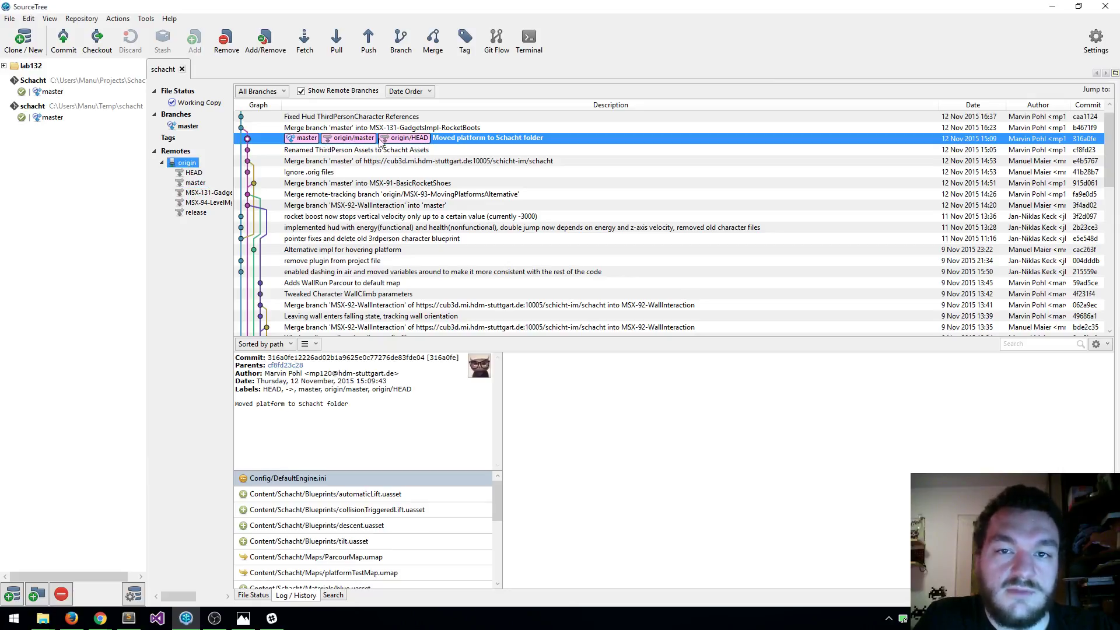
click(188, 128)
click(188, 106)
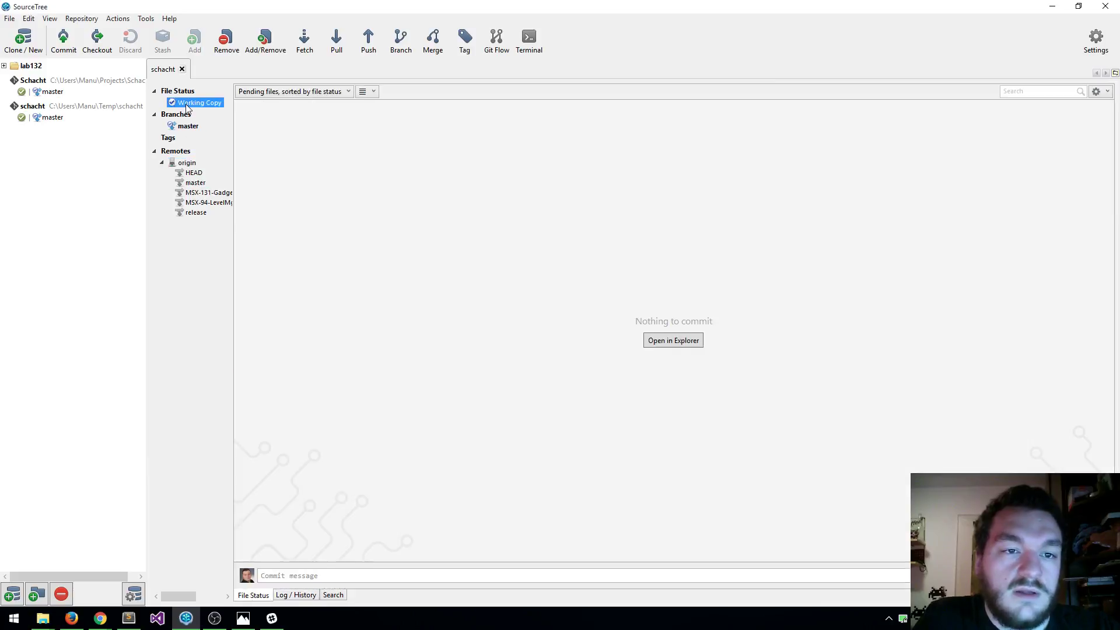